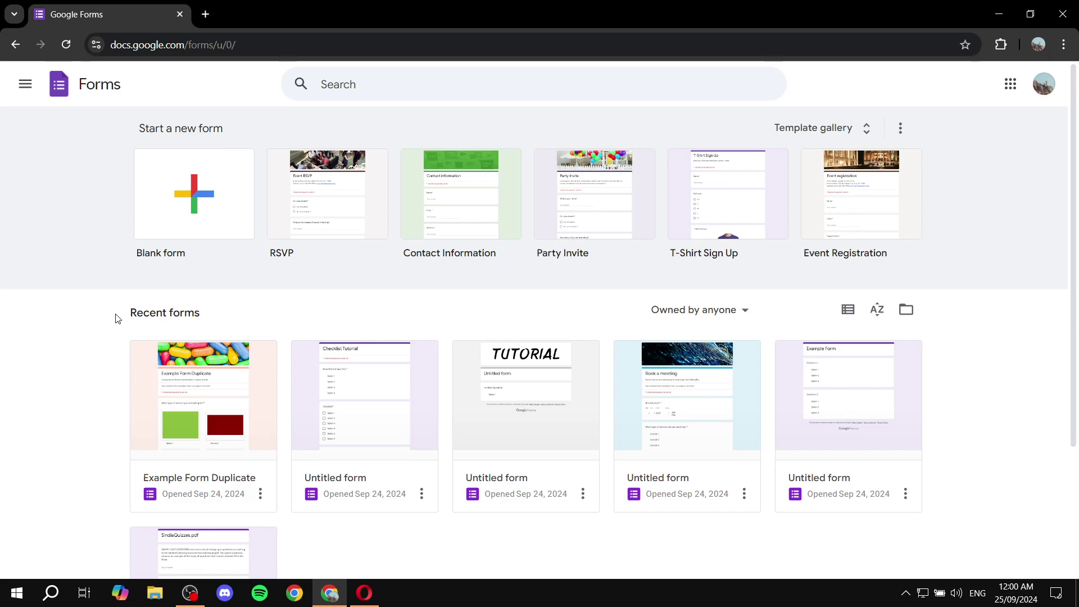
Copy the respondent link of Example Form Duplicate from its Send dialog.
left_click(214, 388)
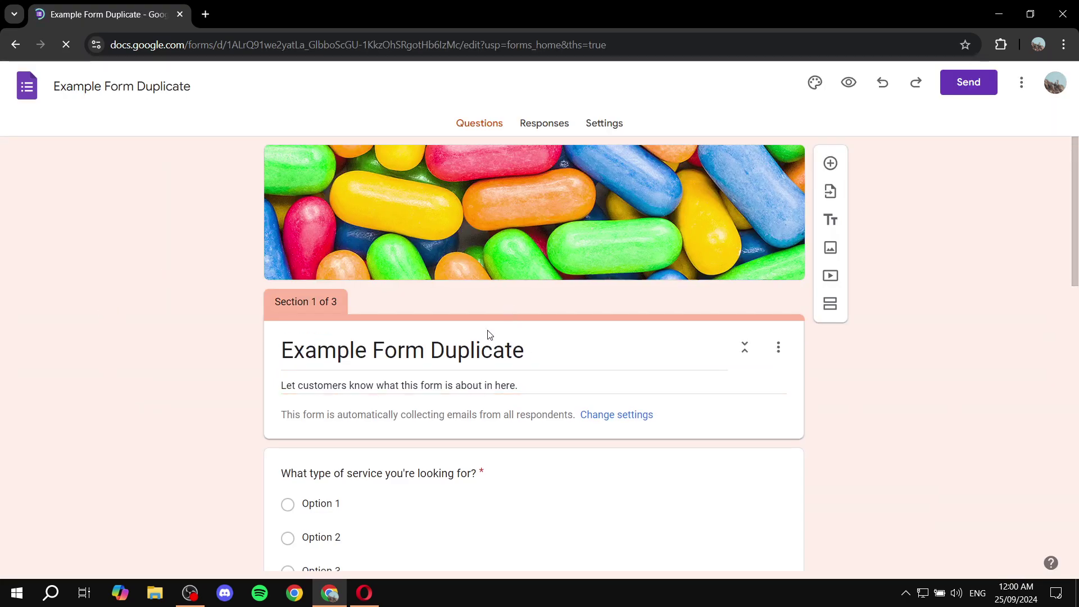
left_click(966, 83)
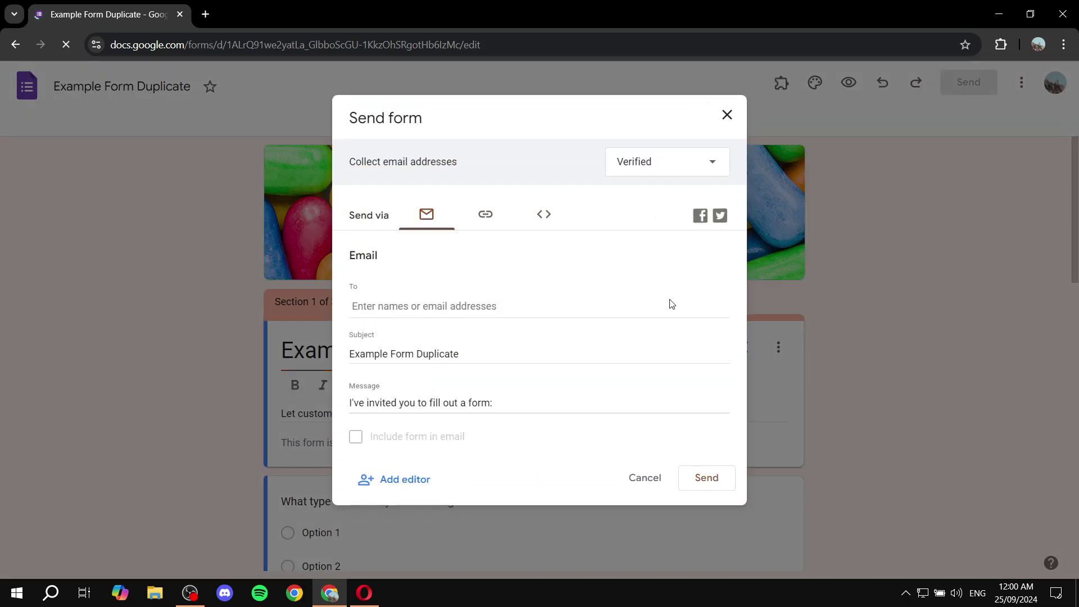
left_click(484, 216)
left_click(706, 325)
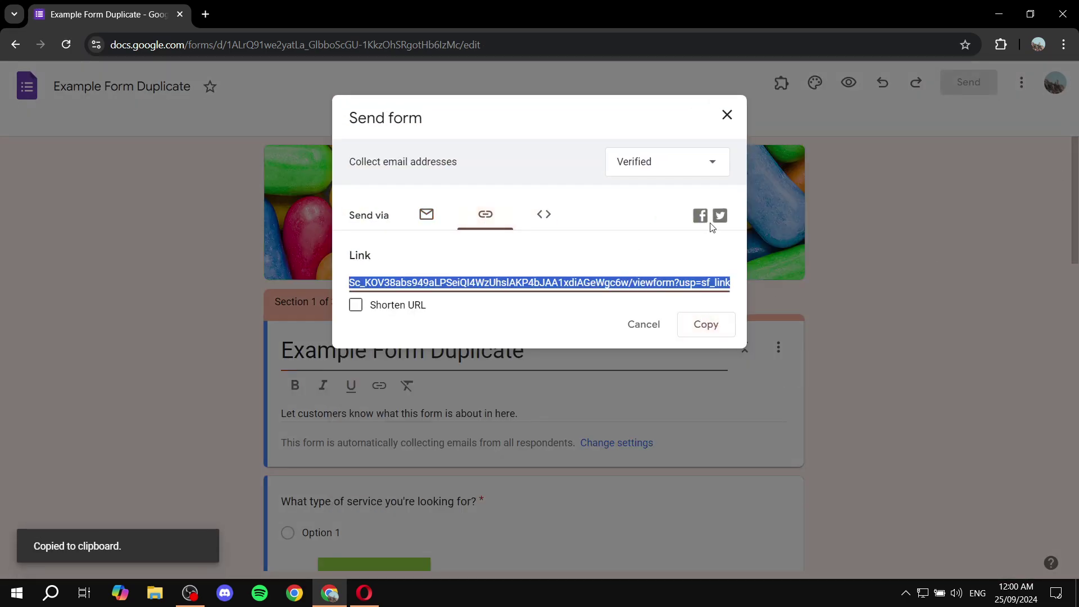
left_click(726, 115)
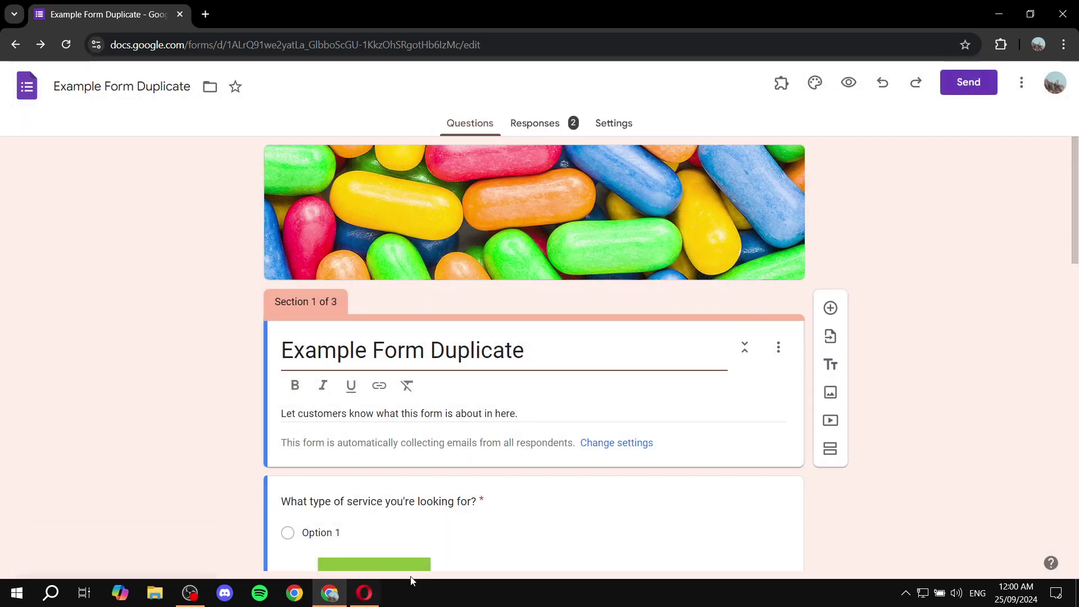
Load the copied form link in Opera, note it requires sign-in, and go back to Speed Dial.
left_click(366, 596)
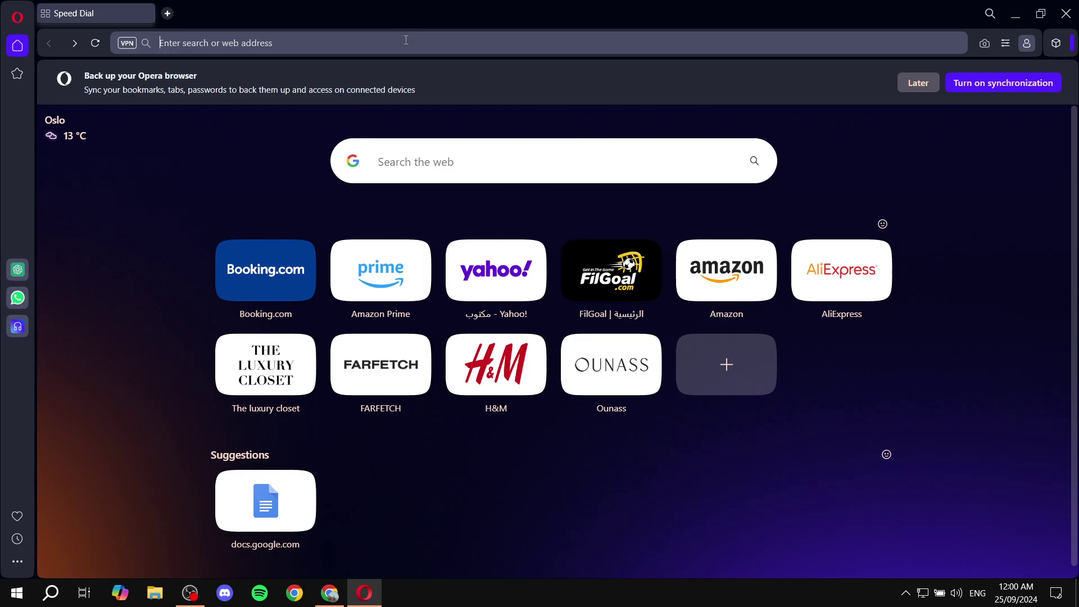
key("ctrl+v")
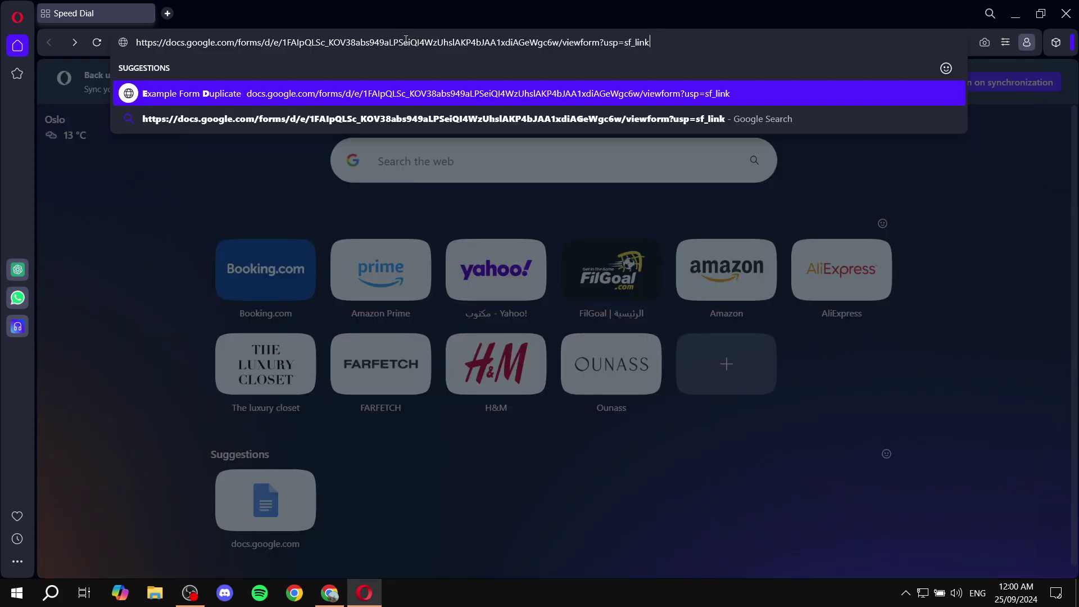
key("Return")
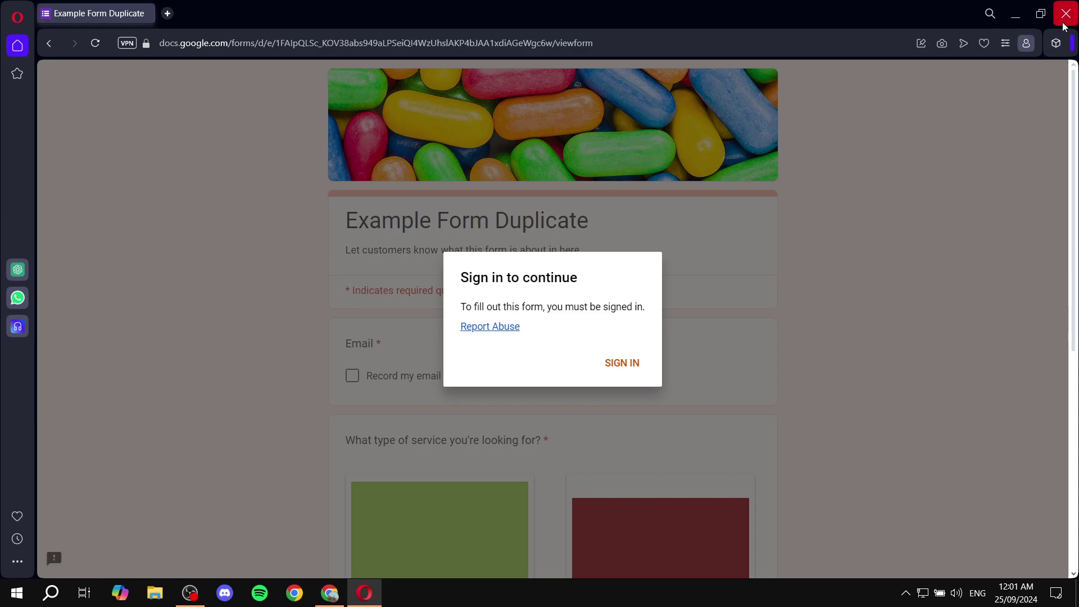
left_click(49, 43)
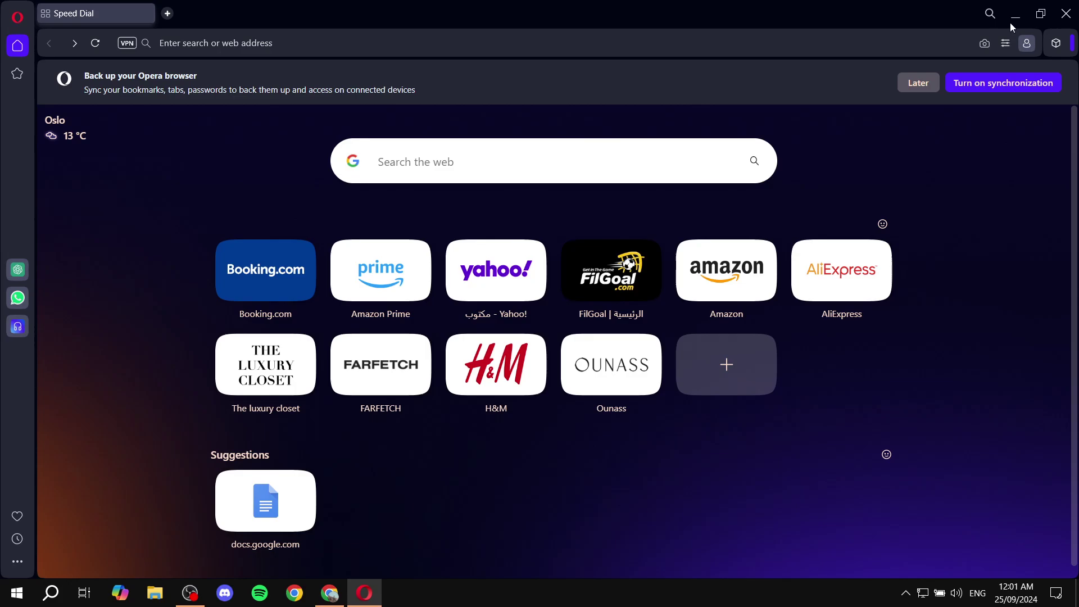
Minimize Opera to bring the Example Form Duplicate editor back into view.
left_click(1010, 19)
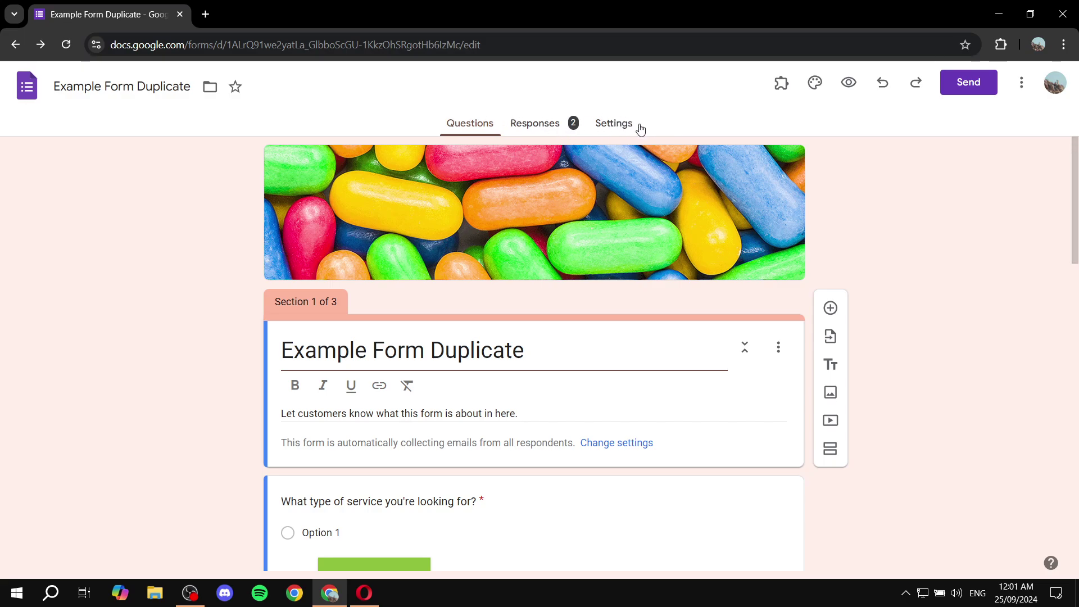
Open the form's Settings and expand the Responses section.
left_click(620, 128)
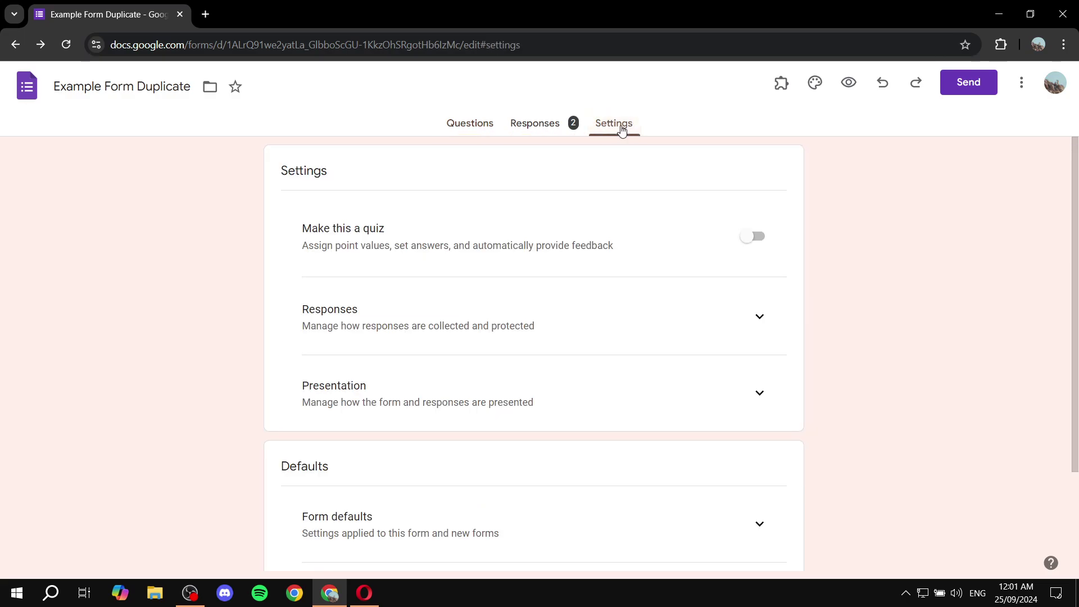
scroll(398, 212, "down", 1)
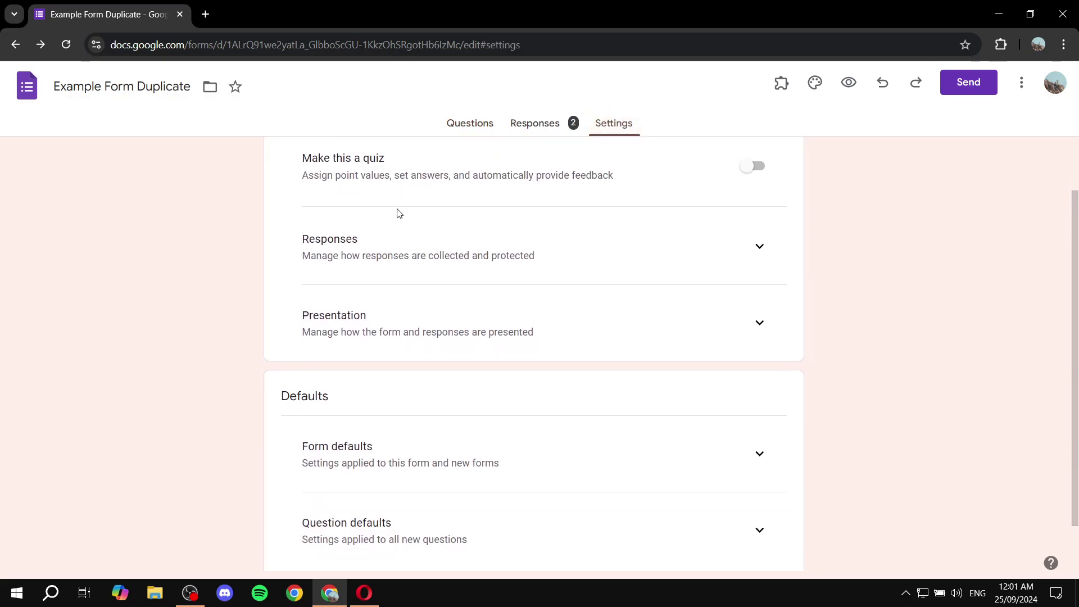
scroll(303, 205, "up", 1)
left_click_drag(275, 171, 354, 175)
left_click(348, 210)
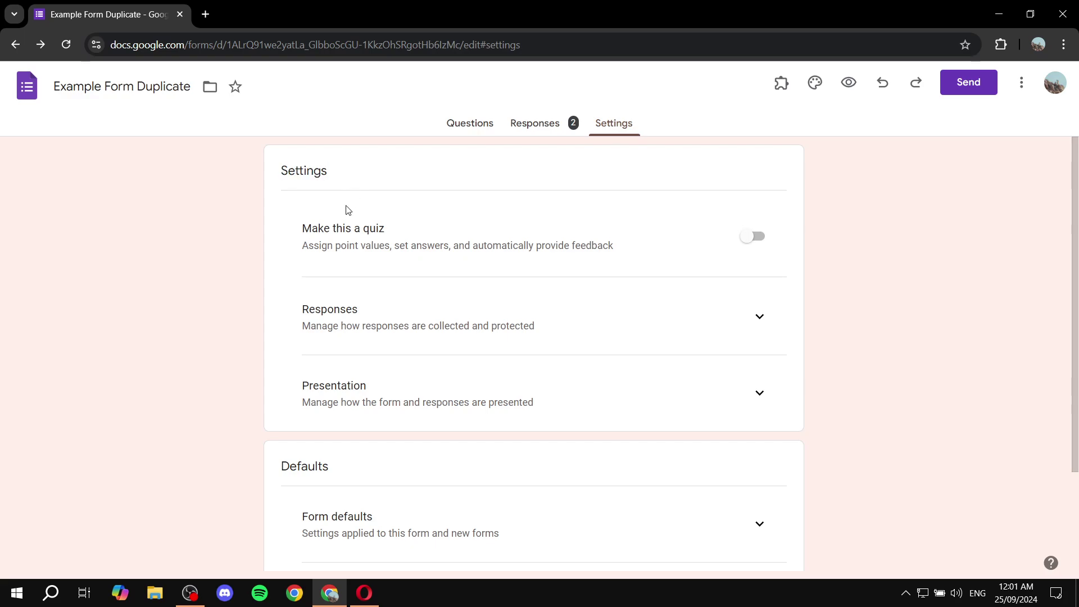
scroll(315, 236, "down", 1)
left_click_drag(291, 244, 370, 245)
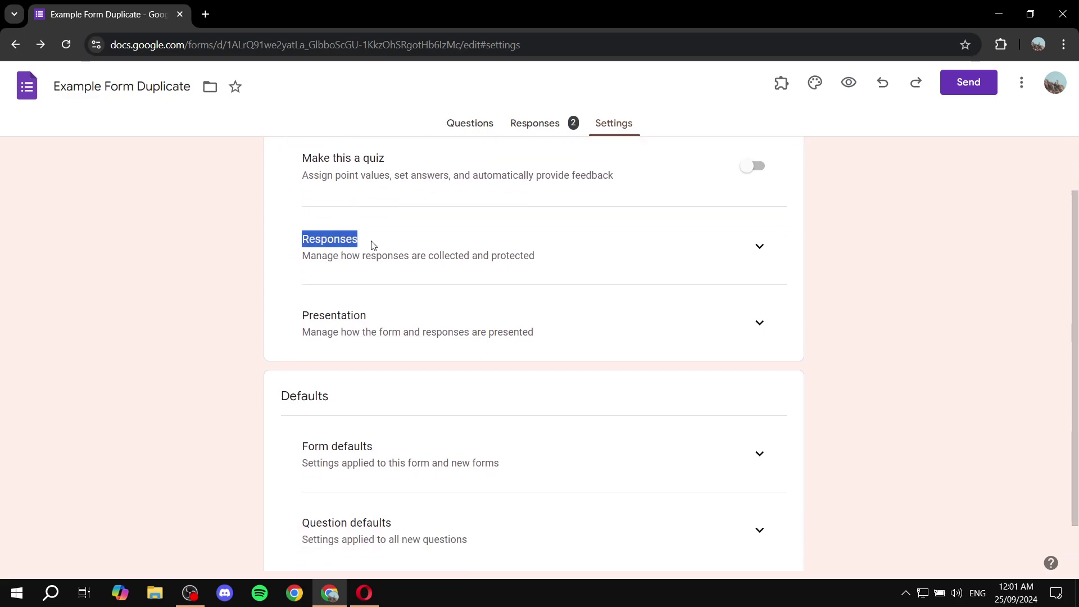
left_click(758, 247)
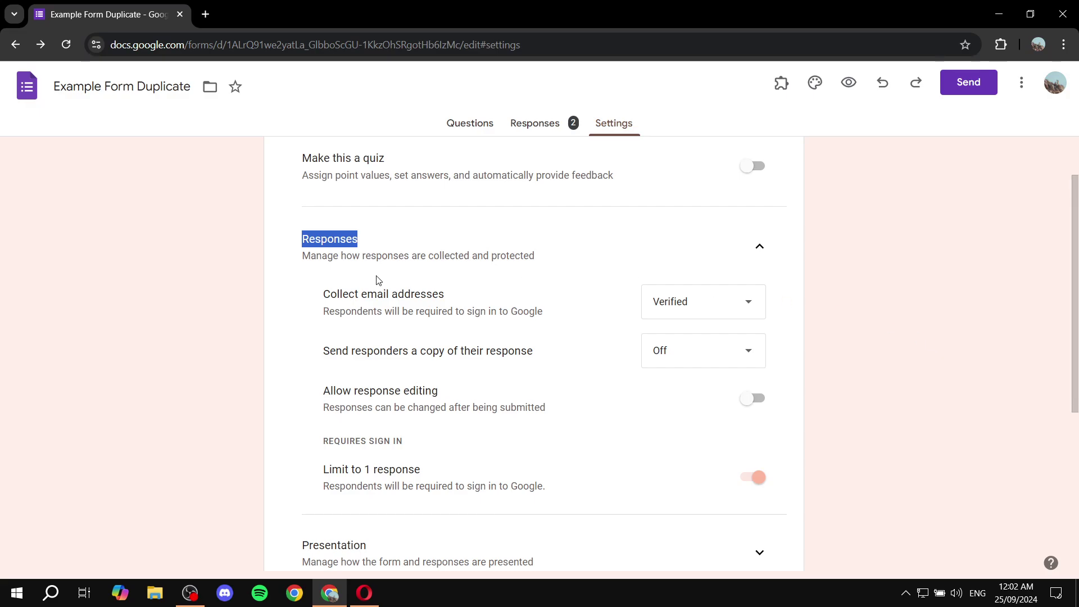
Set Collect email addresses to Do not collect.
left_click_drag(321, 298, 457, 290)
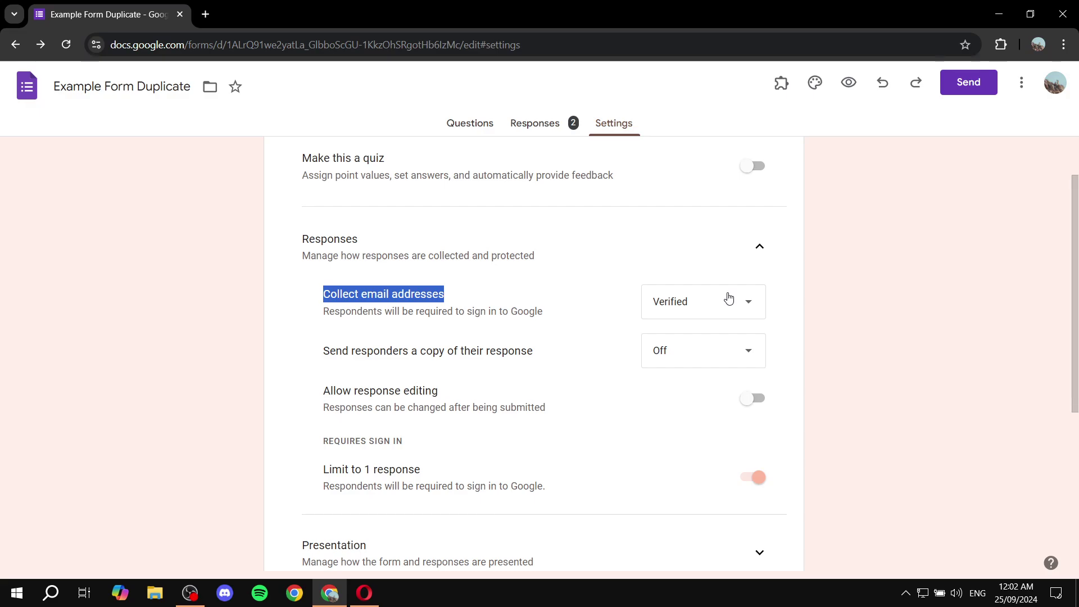
left_click(707, 309)
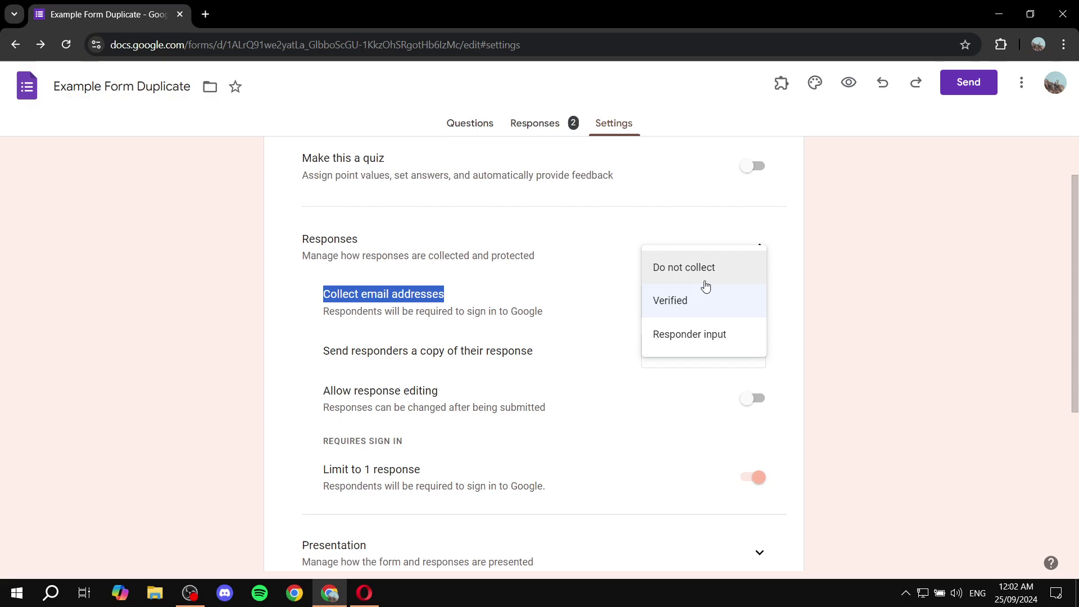
left_click(688, 270)
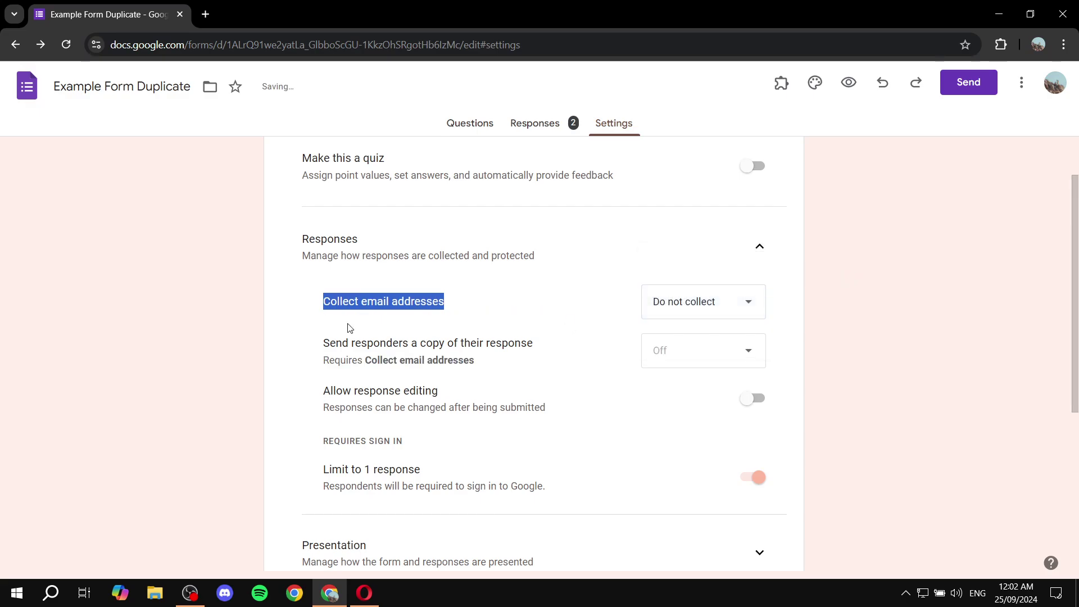
left_click(514, 299)
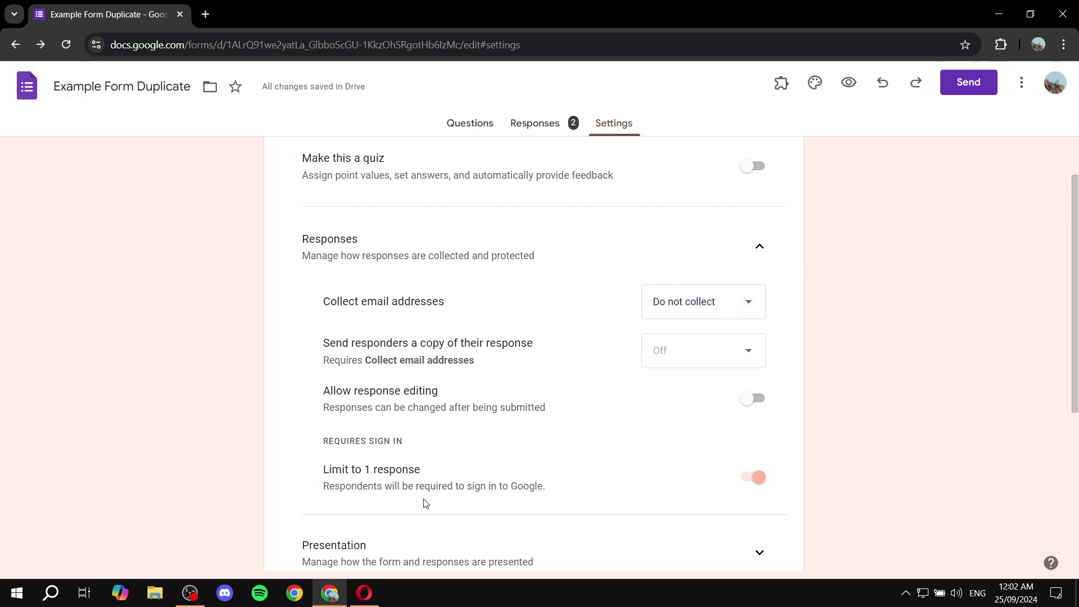
left_click_drag(321, 476, 422, 469)
Turn off the one-response limit and copy the form's respondent link again.
left_click(450, 487)
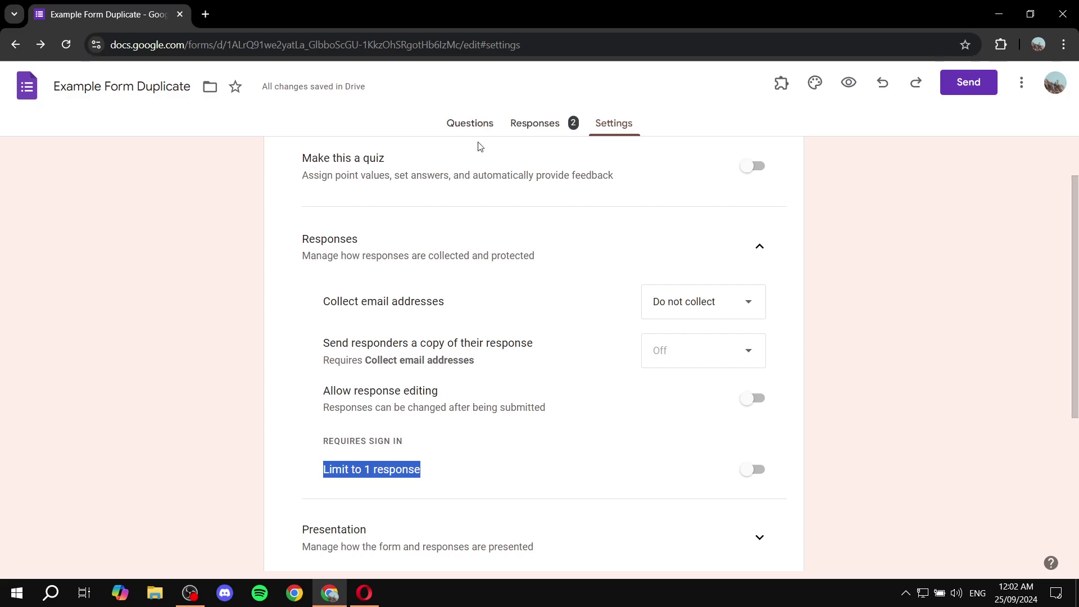
left_click(459, 119)
left_click(968, 83)
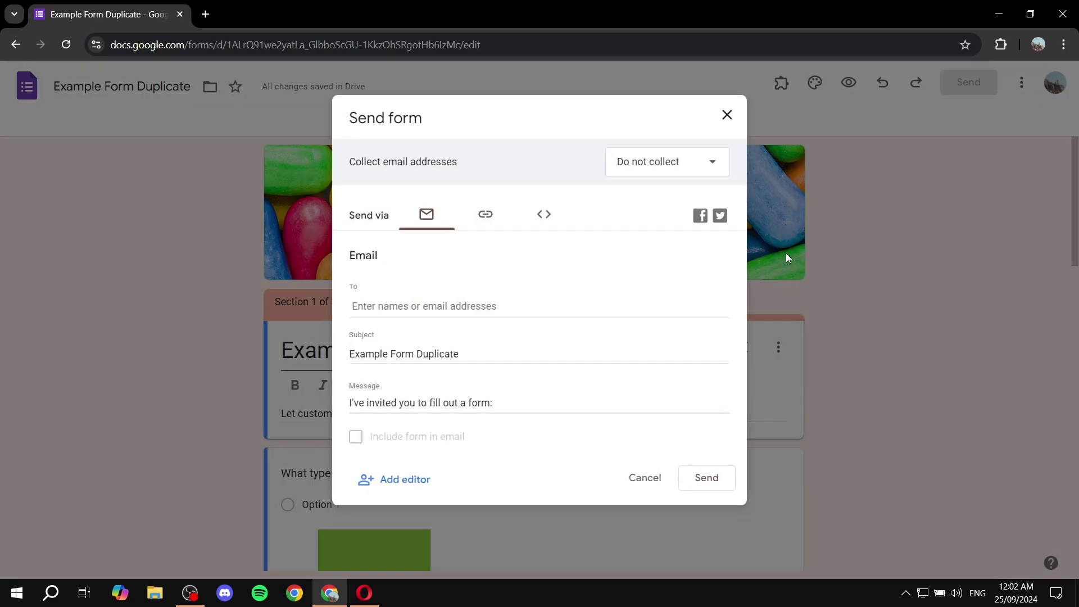
left_click(483, 215)
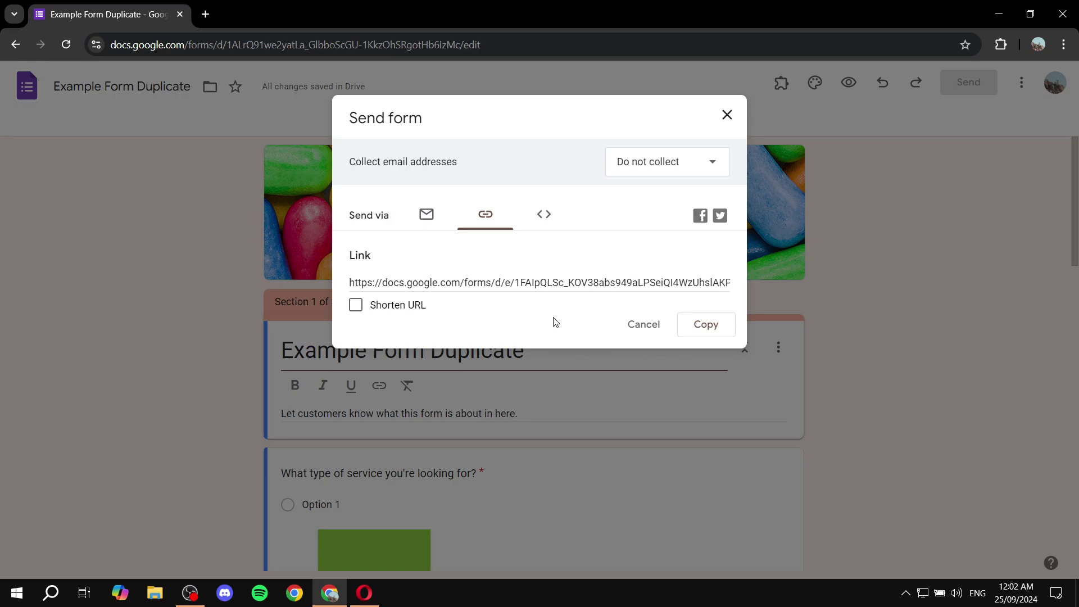
left_click(705, 324)
left_click(363, 591)
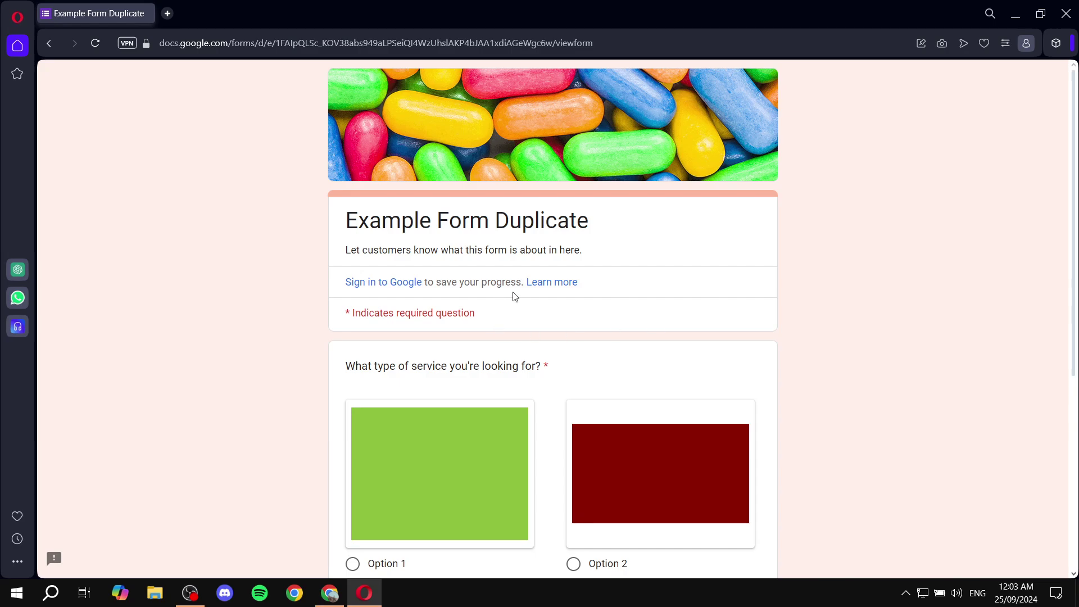
Answer the service question with Option 1 and continue to the Days section.
scroll(404, 244, "down", 5)
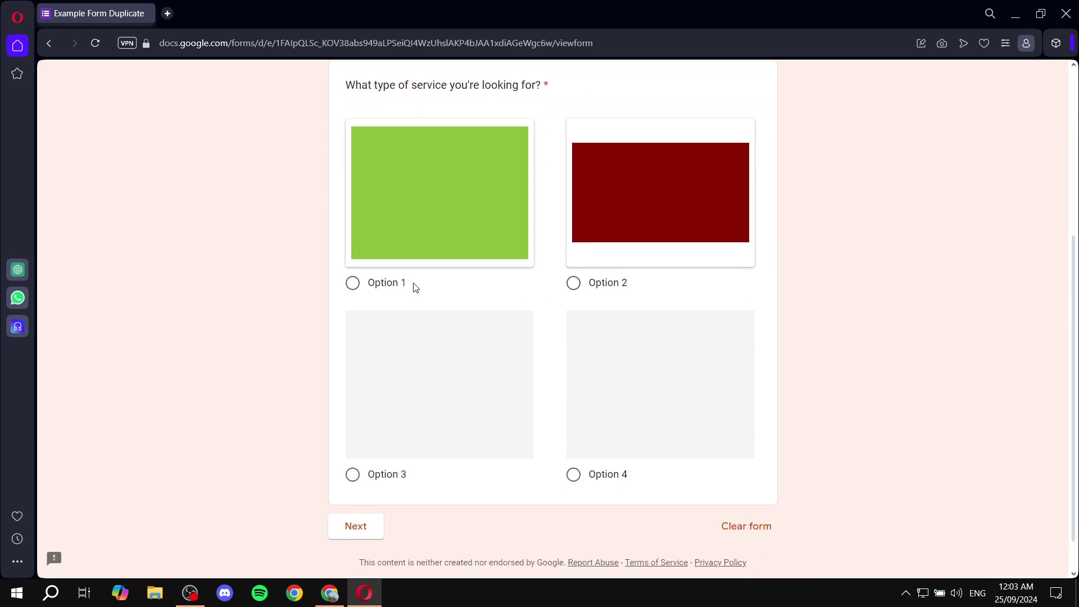
left_click(352, 283)
left_click(731, 523)
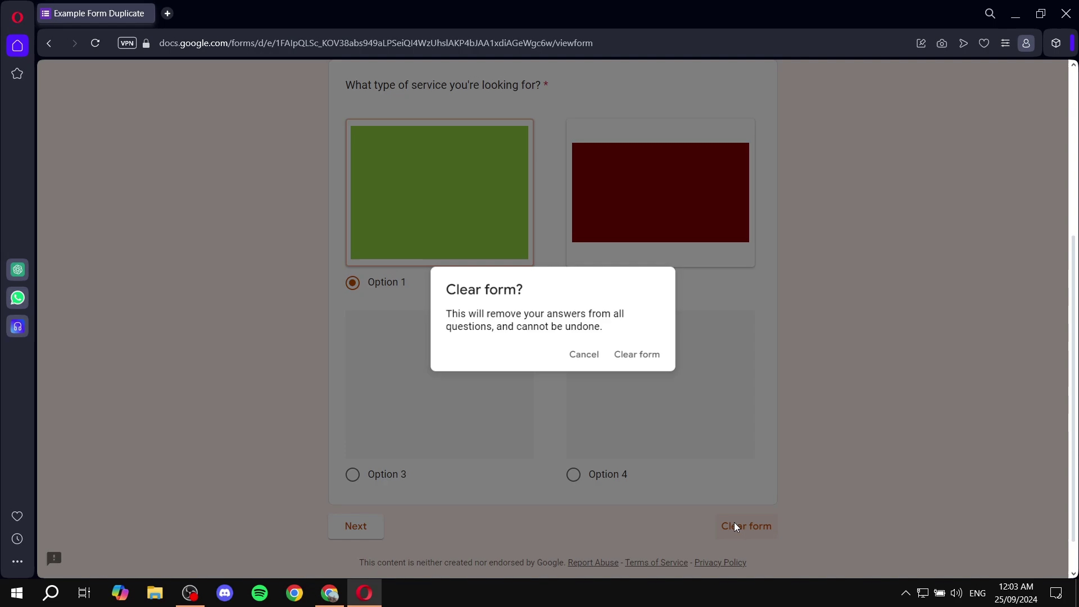
left_click(591, 359)
left_click(358, 531)
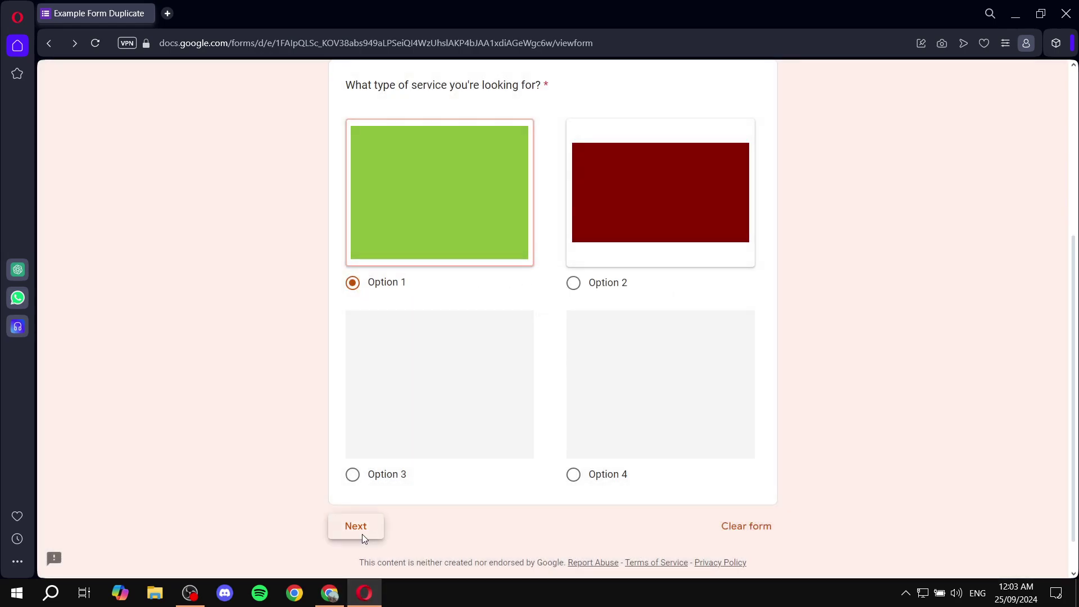
Pick Gold as the day and 2 PM as the time, submit, then return to Speed Dial.
scroll(510, 356, "down", 1)
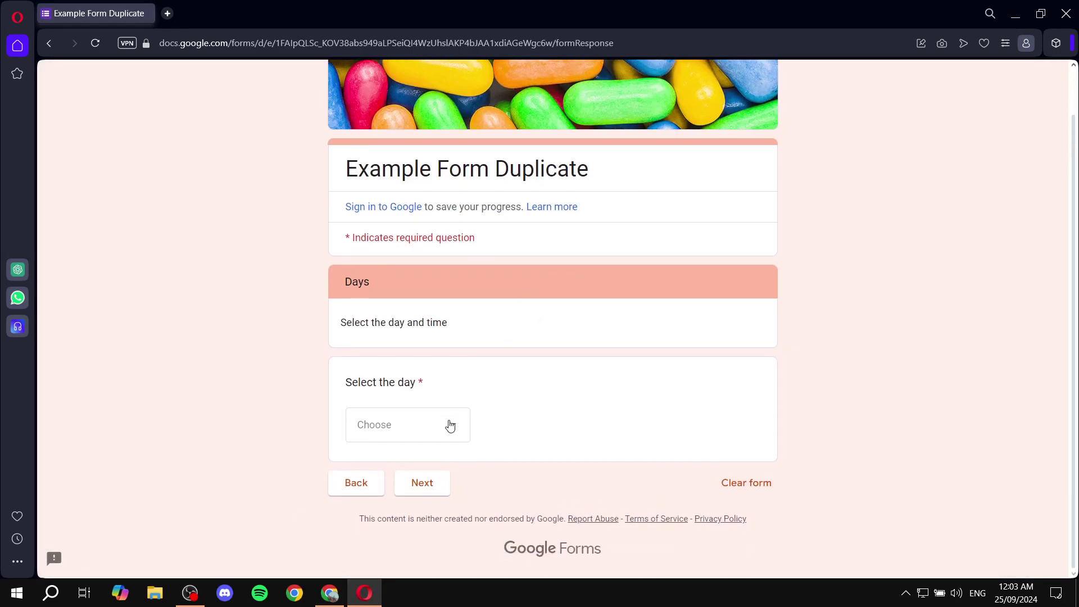
left_click(448, 424)
left_click(384, 473)
left_click(428, 487)
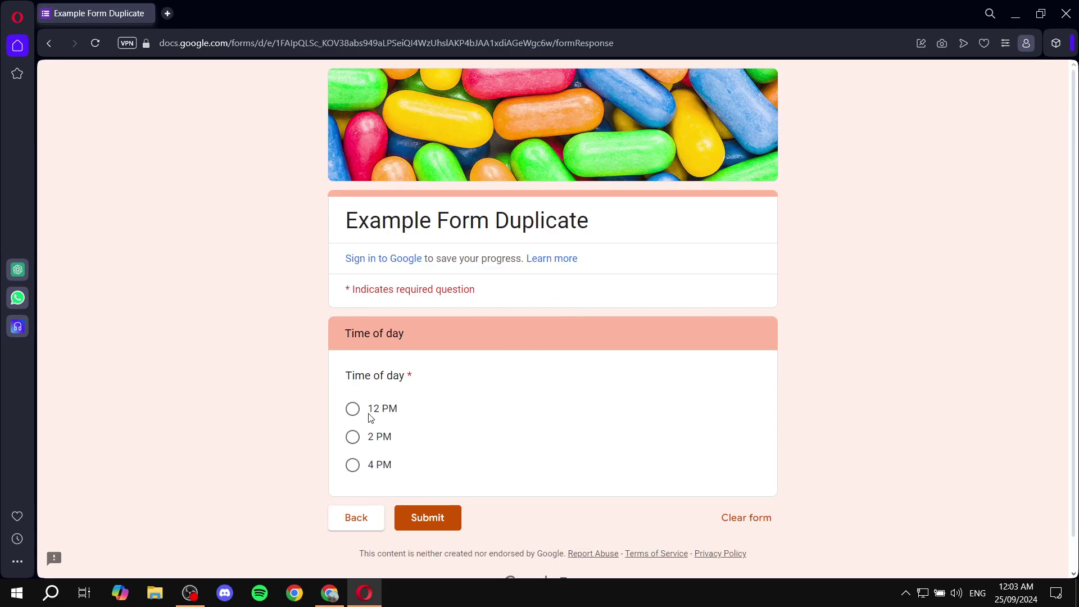
left_click(352, 436)
left_click(412, 520)
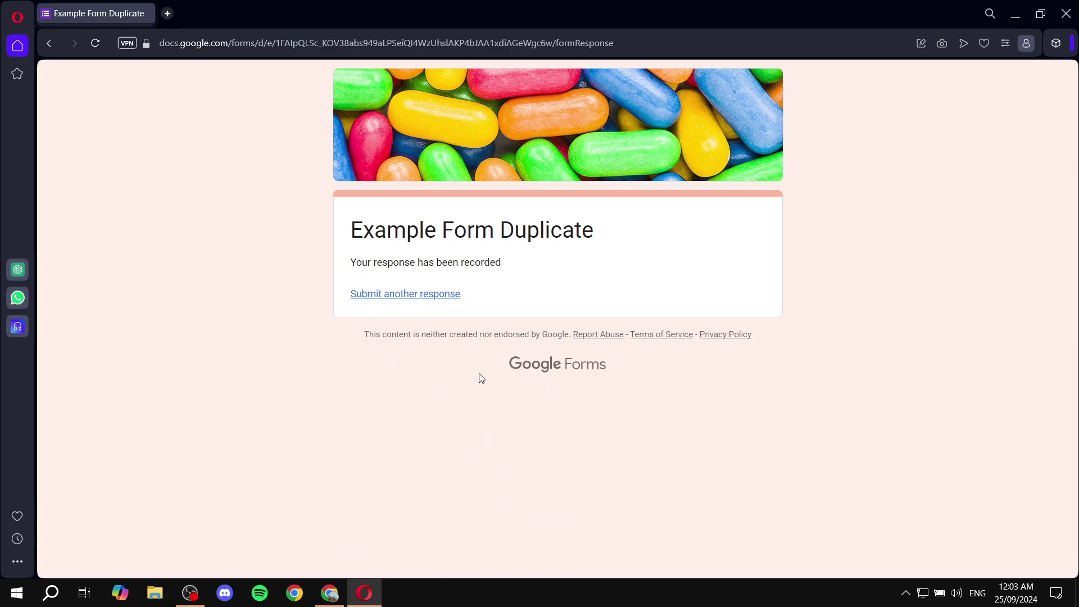
left_click(410, 294)
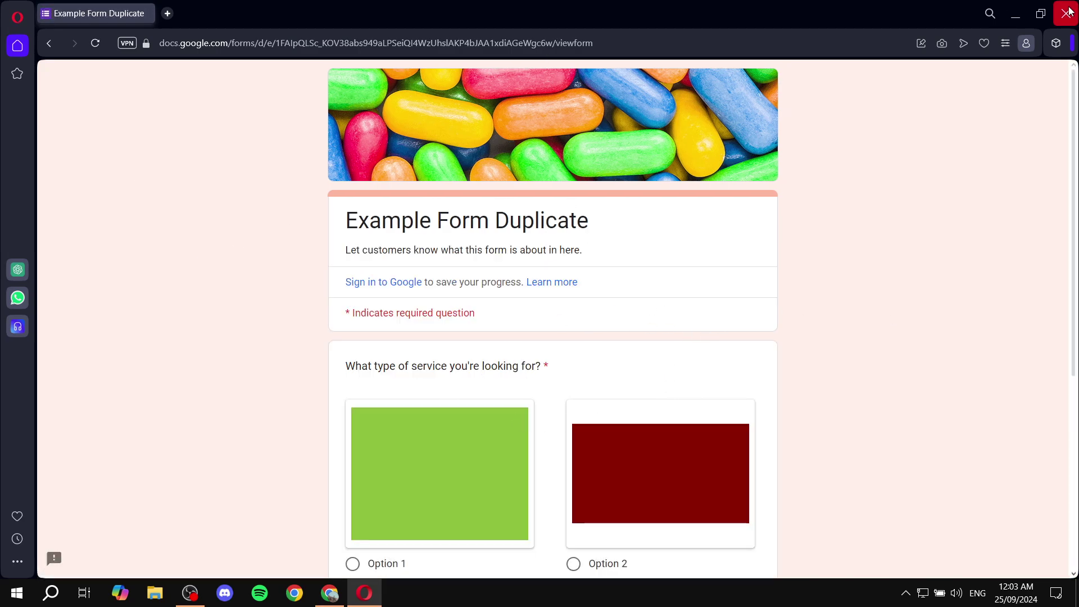
left_click(50, 44)
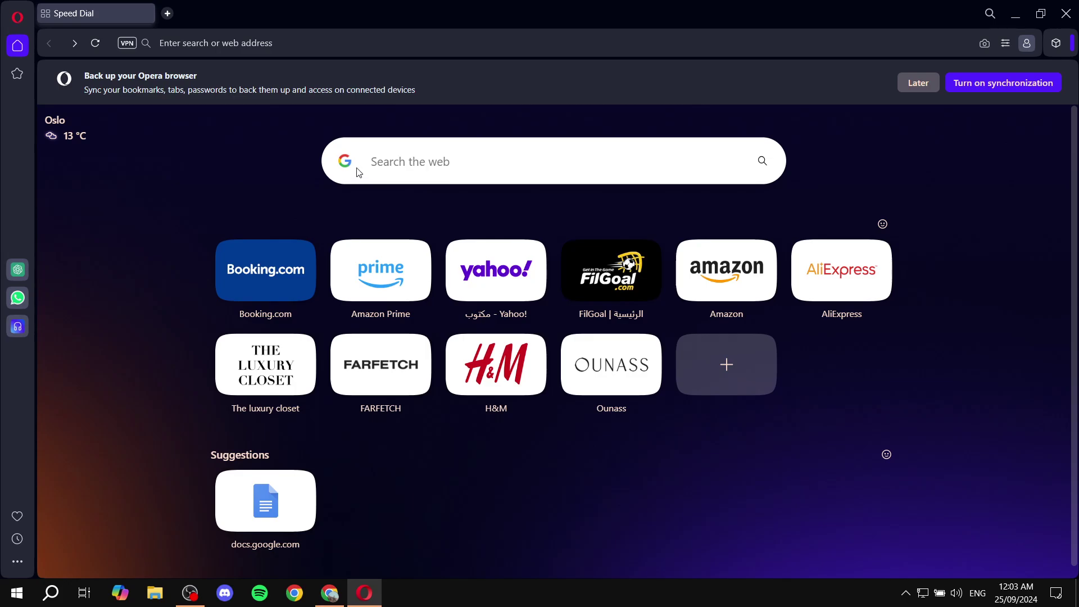
Back in the form's Settings, toggle Limit to 1 response on and then off again.
left_click(330, 592)
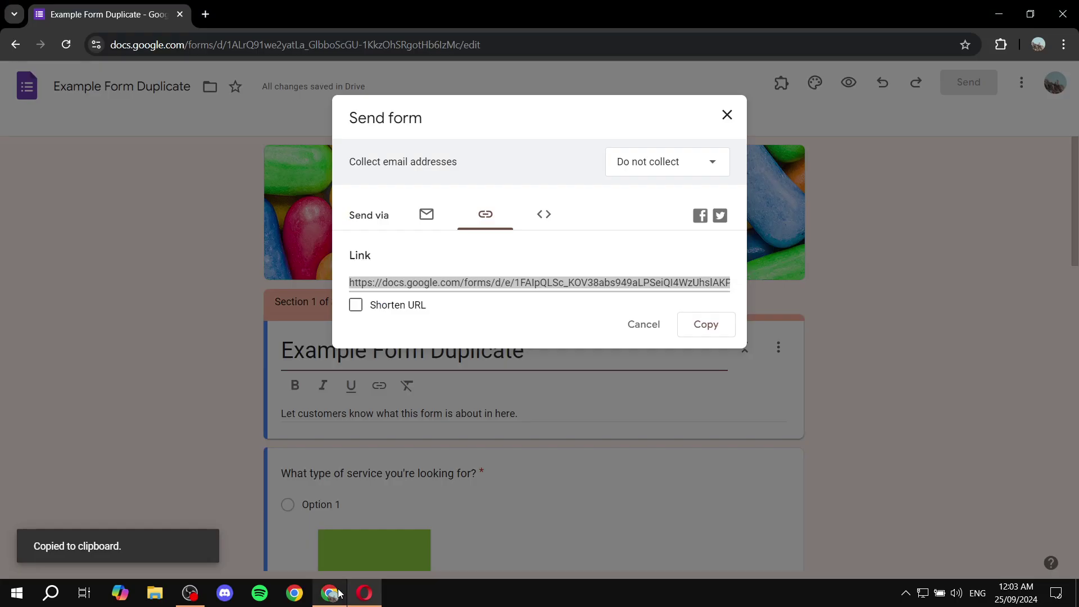
left_click(726, 116)
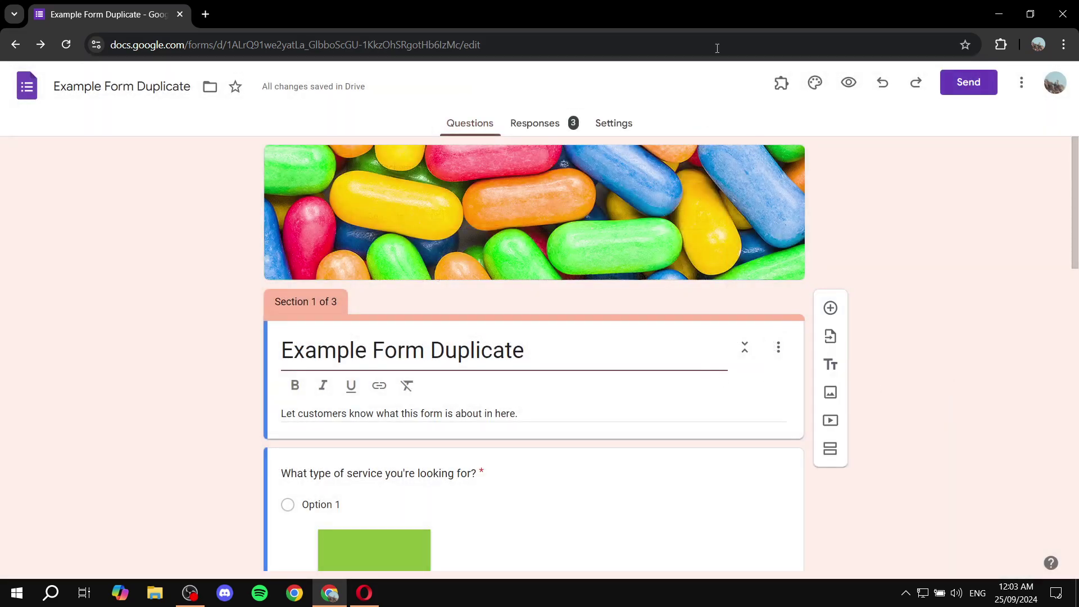
left_click(629, 116)
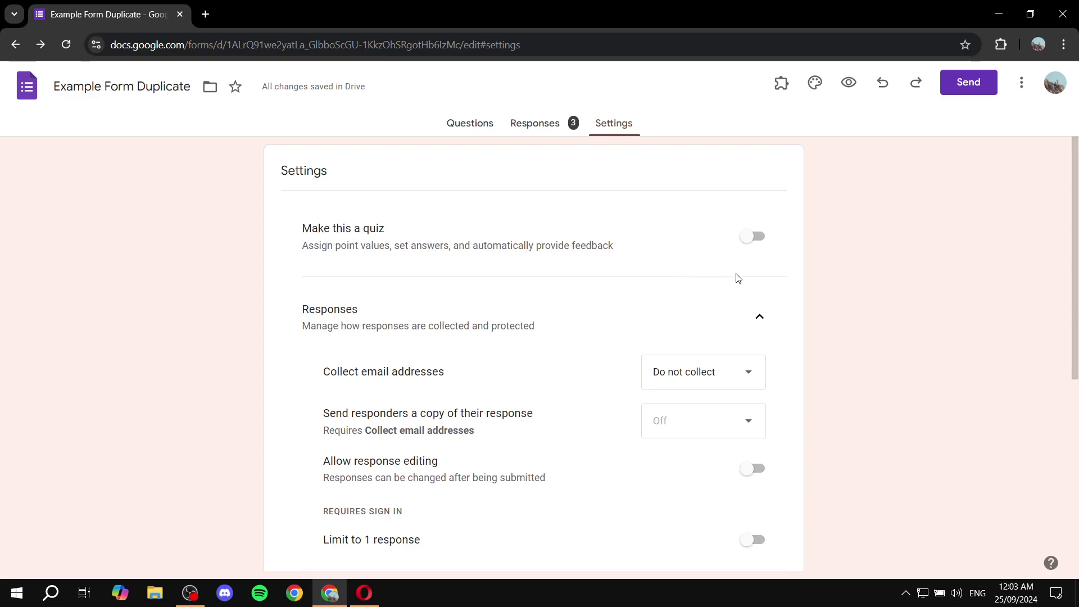
scroll(652, 326, "down", 2)
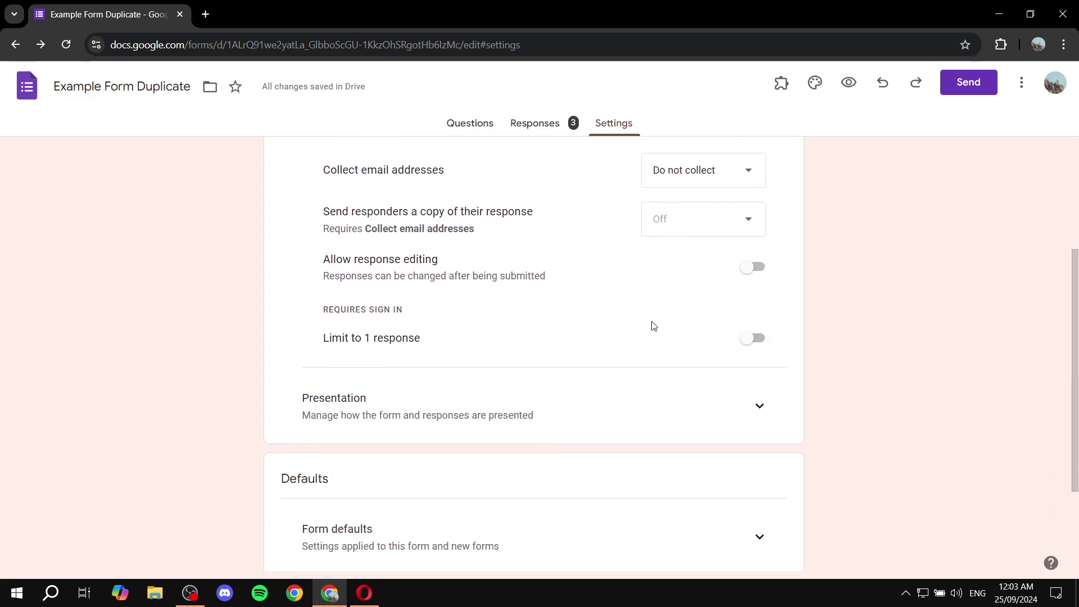
left_click(752, 333)
left_click_drag(307, 339, 440, 333)
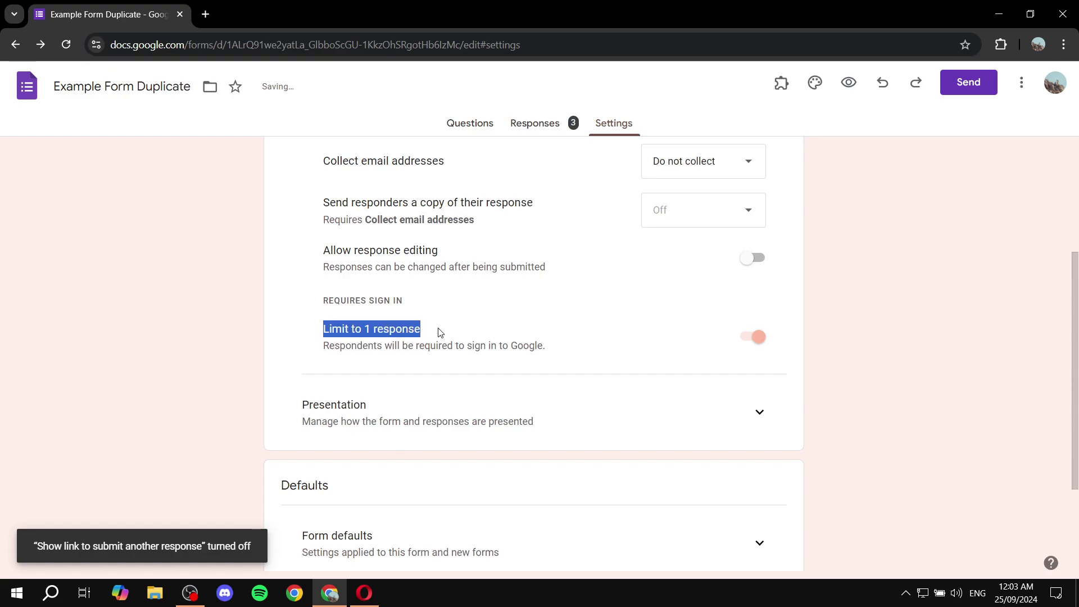
left_click(440, 333)
left_click_drag(313, 299, 460, 302)
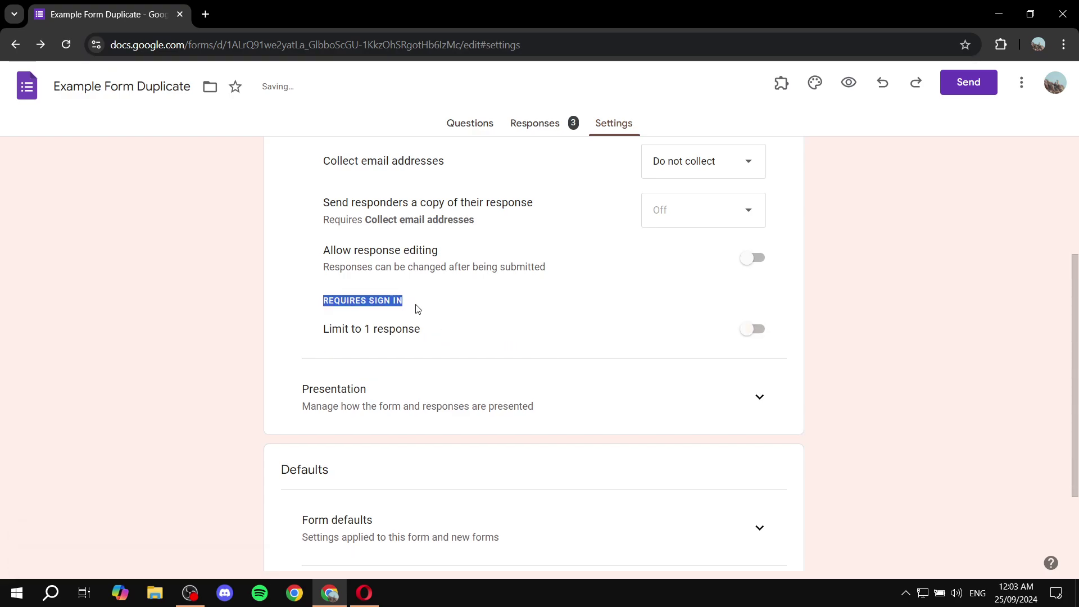
left_click(906, 295)
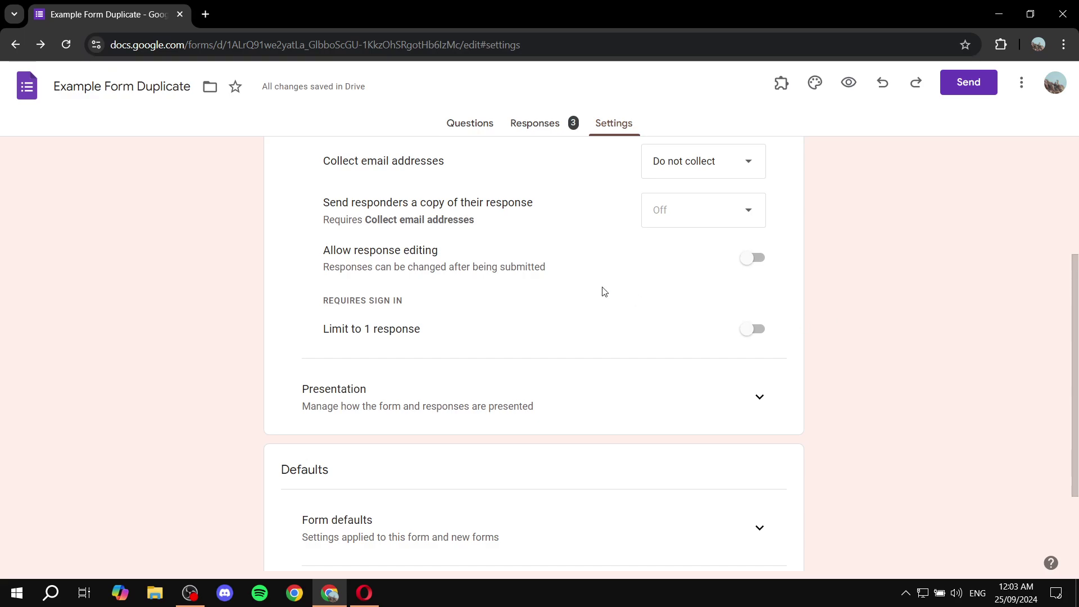
scroll(584, 281, "up", 4)
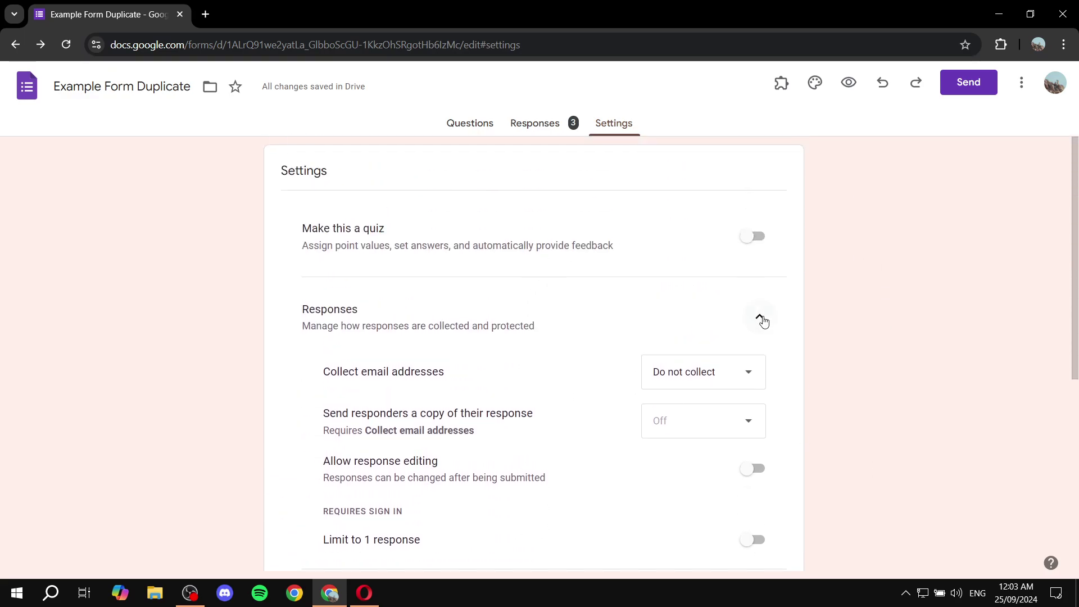